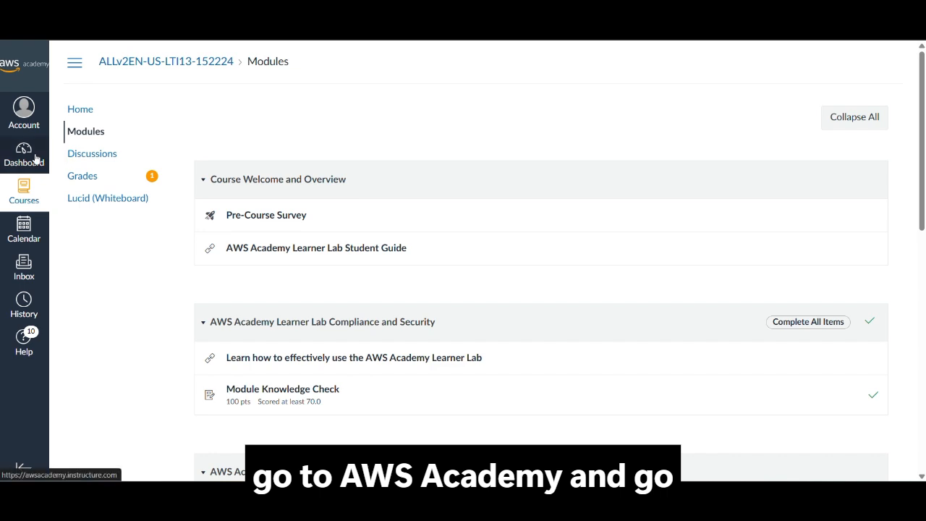
Step: Open the AWS Academy Learner Lab course from the dashboard
click(21, 161)
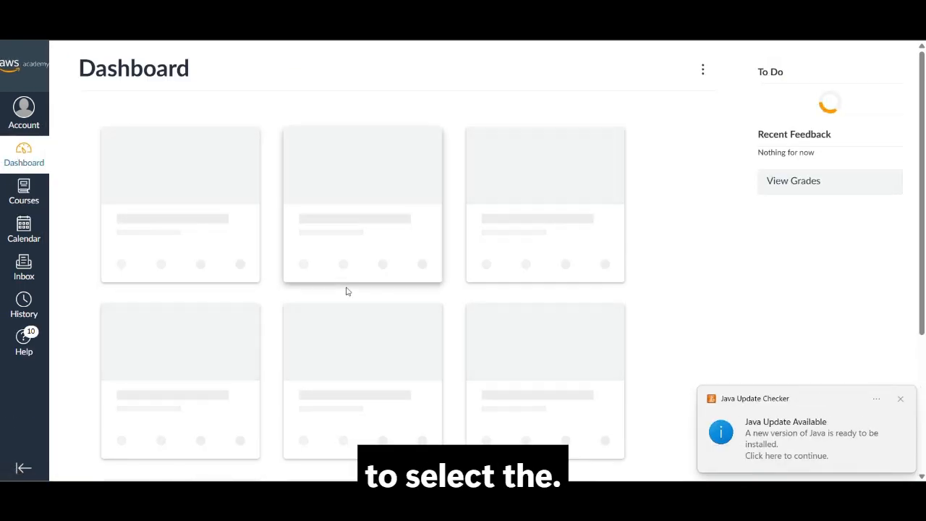
scroll(473, 320, down, 2)
scroll(503, 307, up, 2)
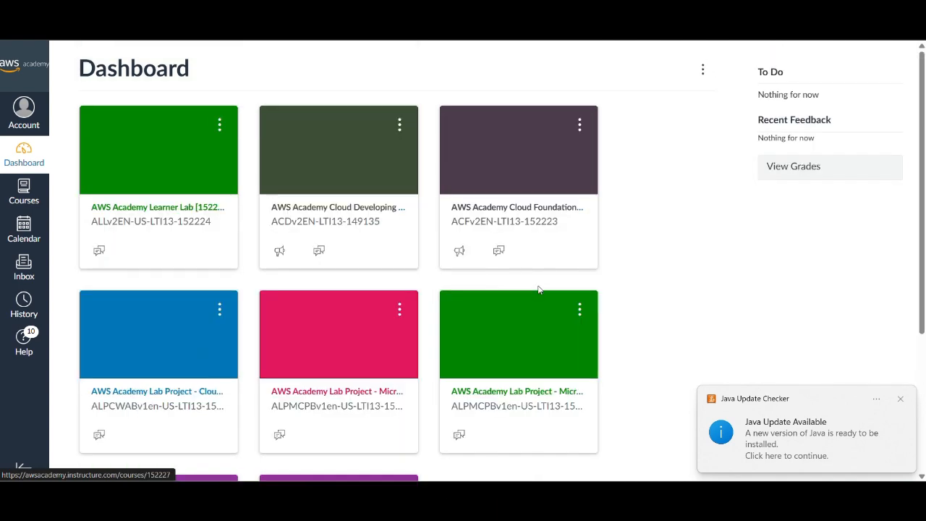
click(173, 210)
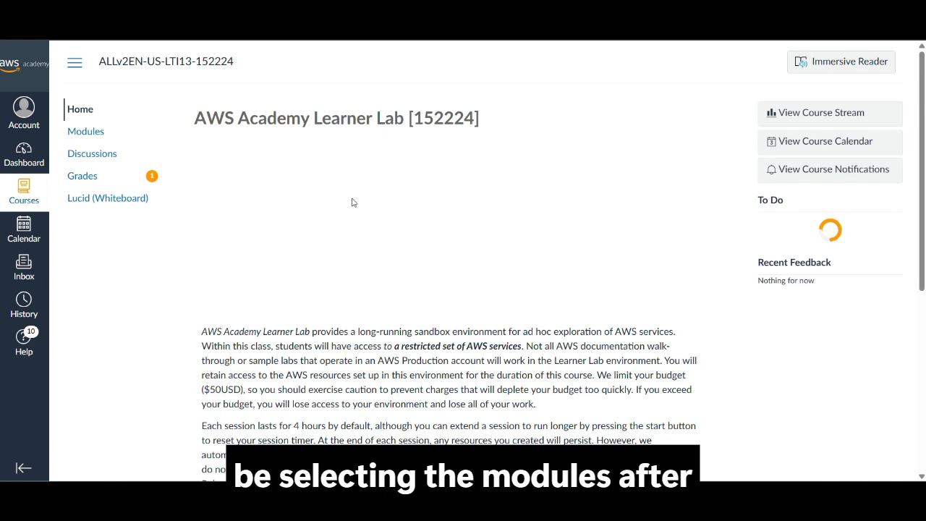
Step: Go to the course modules and open the Launch AWS Academy Learner Lab item
scroll(363, 204, down, 1)
scroll(363, 204, down, 5)
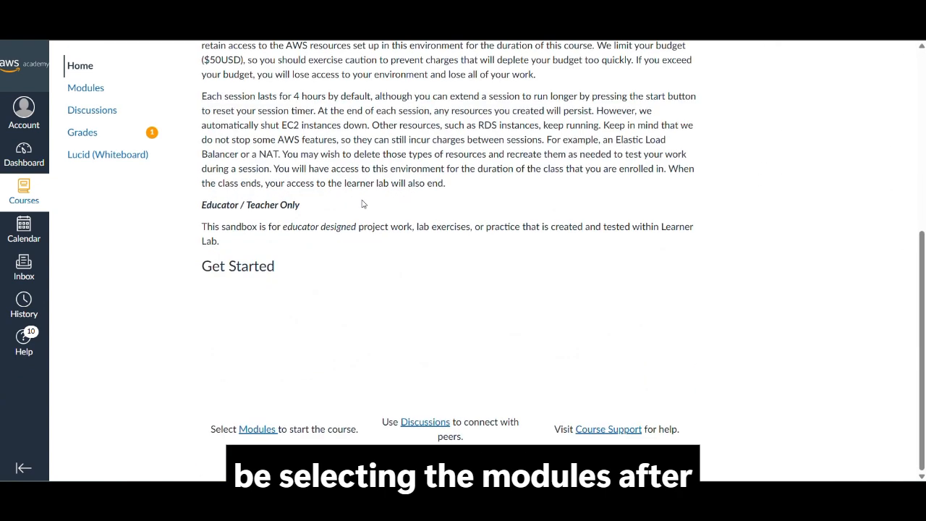
click(75, 89)
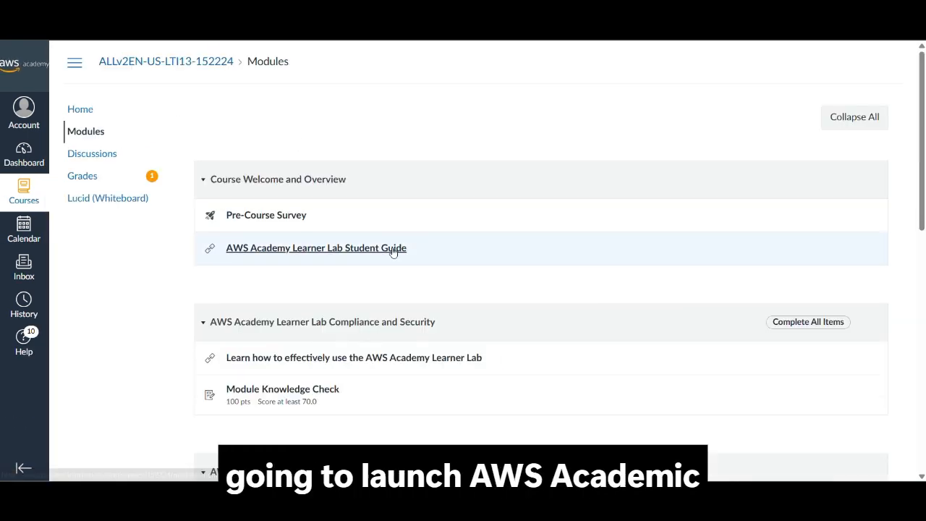
scroll(393, 250, down, 2)
scroll(393, 250, down, 1)
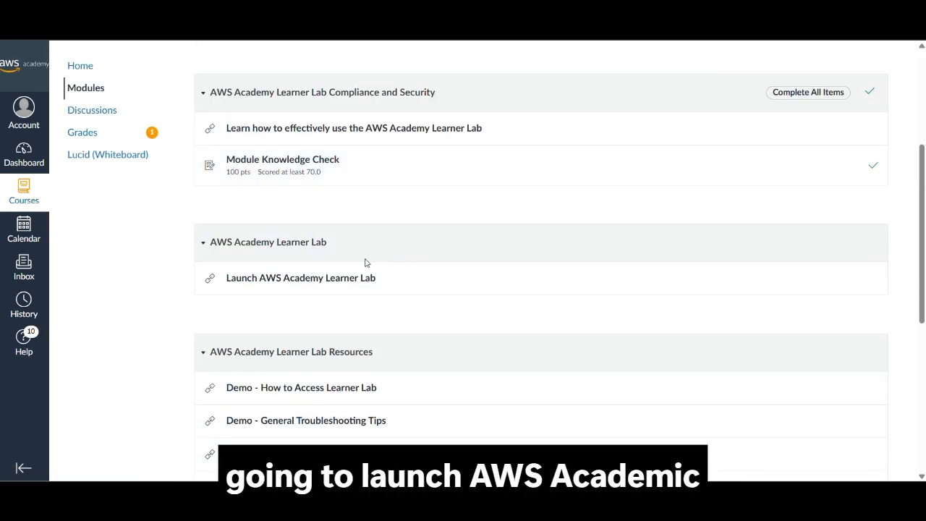
click(267, 282)
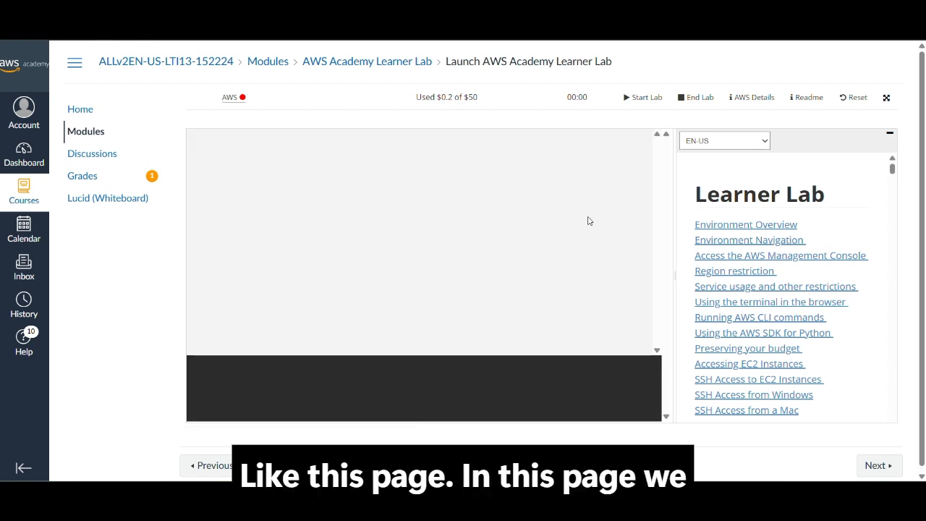
Step: Start the lab session and open the EC2 service in the AWS console
click(628, 98)
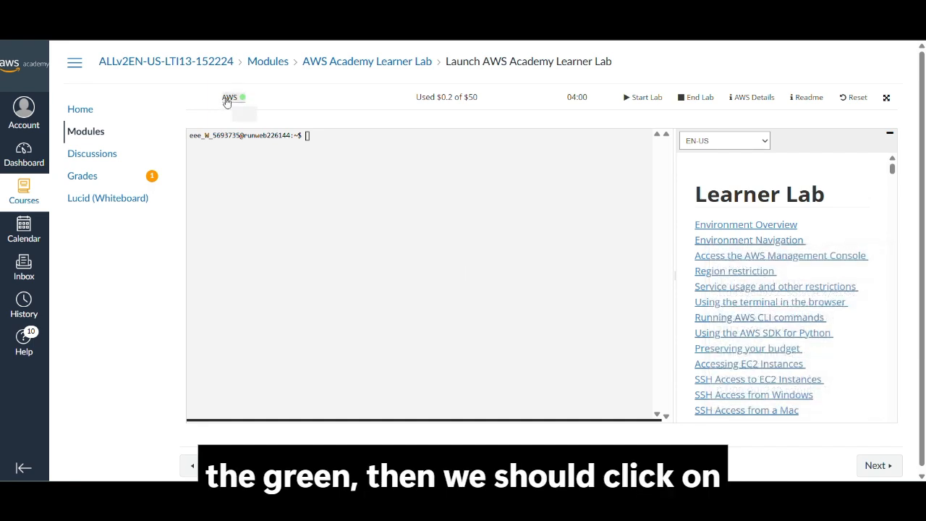
click(228, 99)
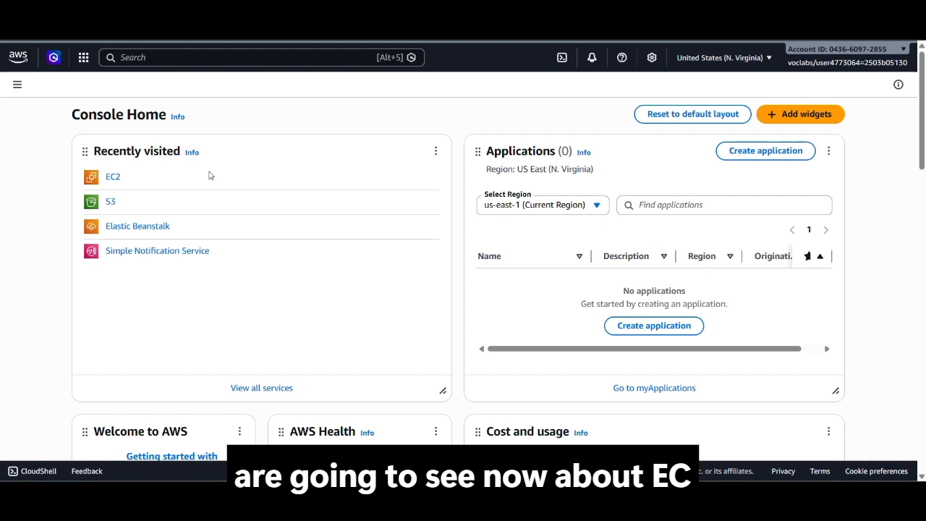
click(110, 179)
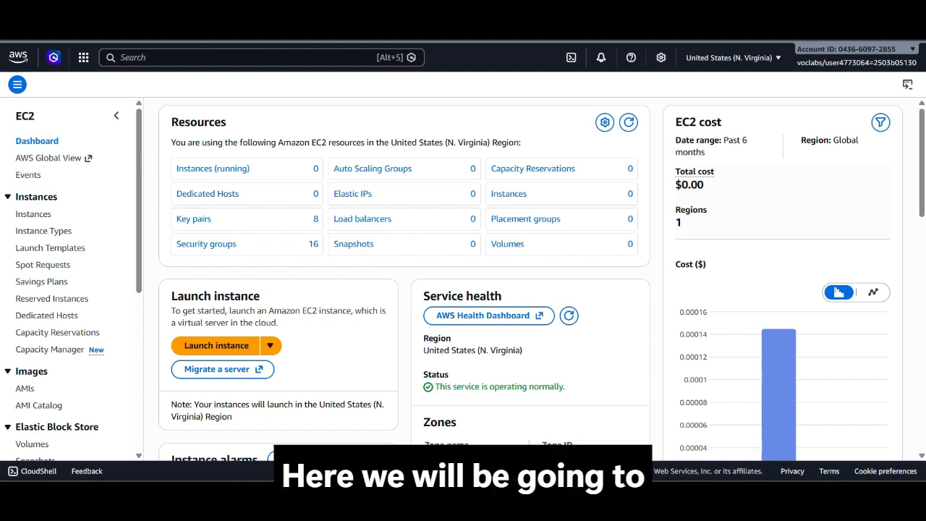
Step: Begin launching a new EC2 instance and name it 5130_0705
click(216, 345)
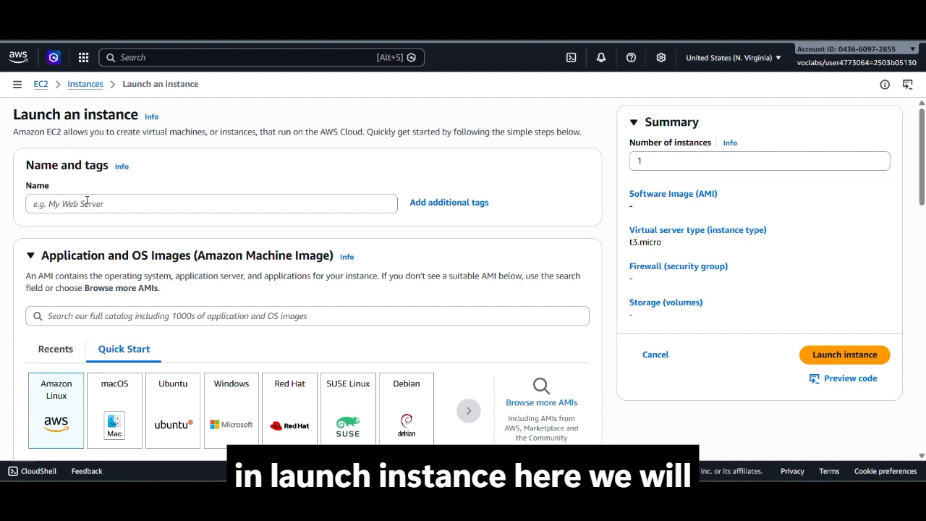
click(60, 204)
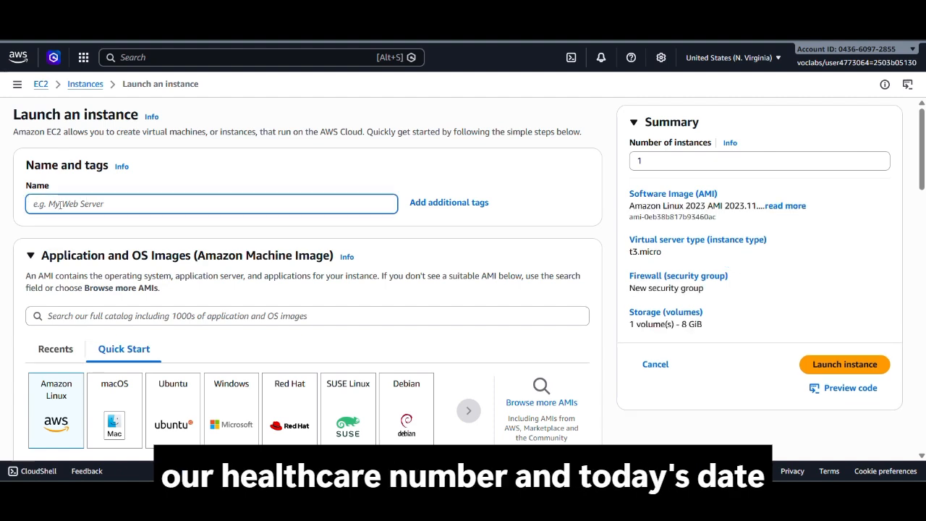
text(5)
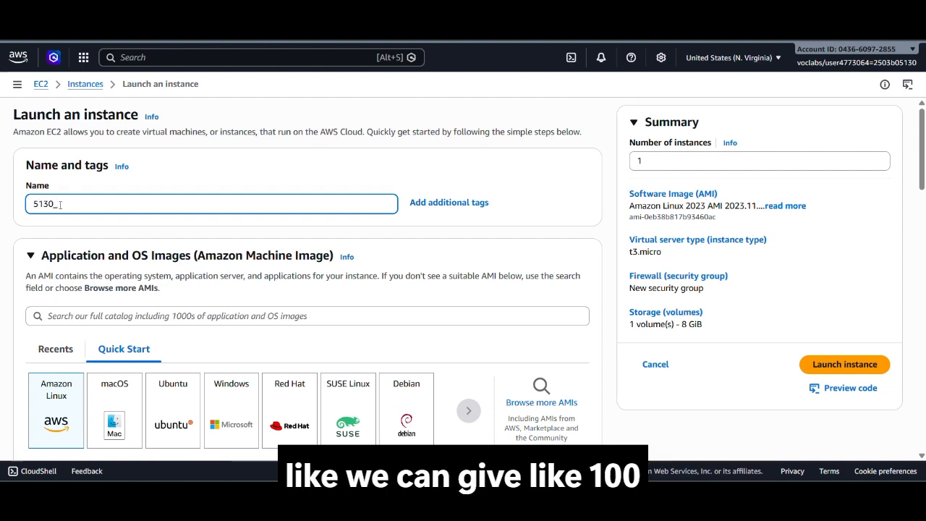
text(130_0705)
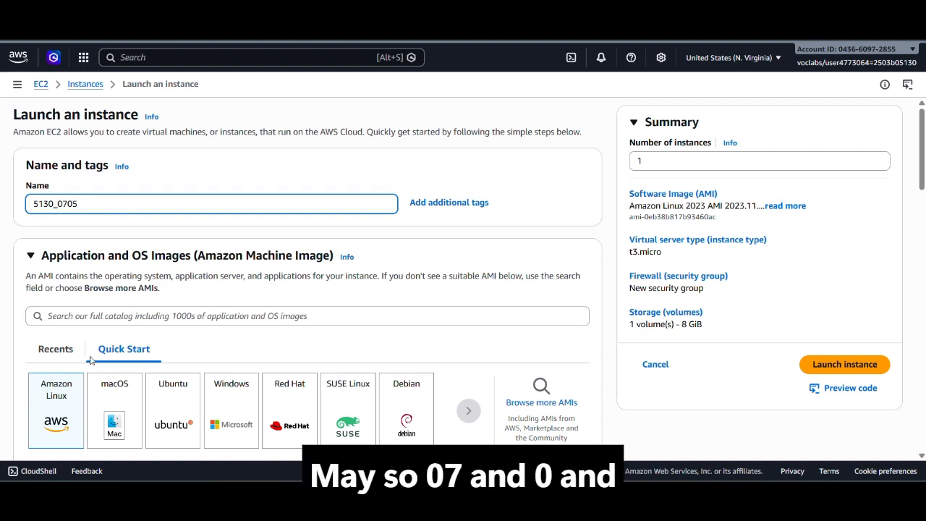
Step: Set the new instance's type to t2.micro
scroll(174, 320, down, 2)
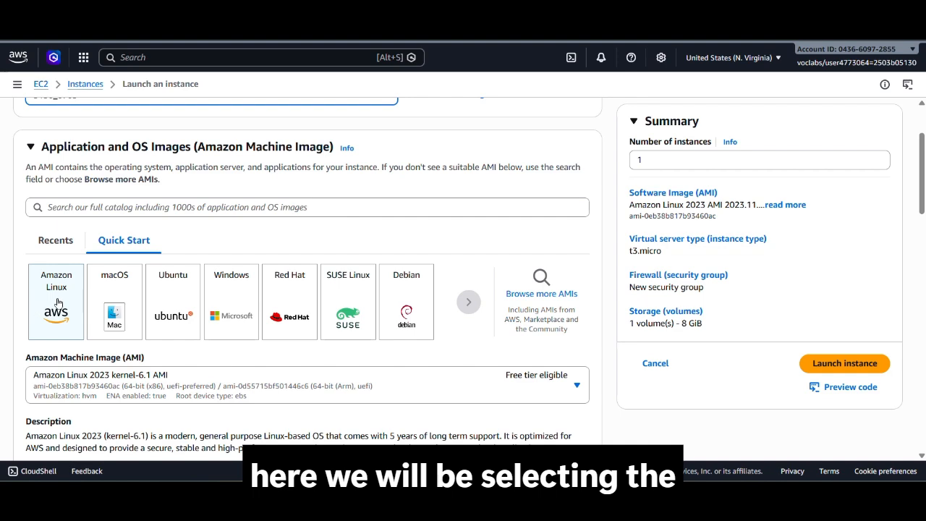
scroll(50, 325, down, 2)
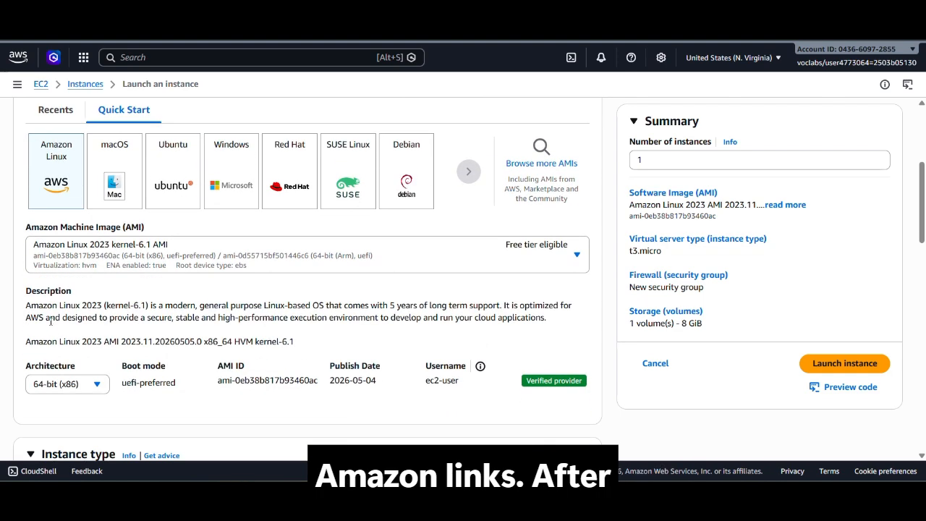
scroll(48, 304, down, 3)
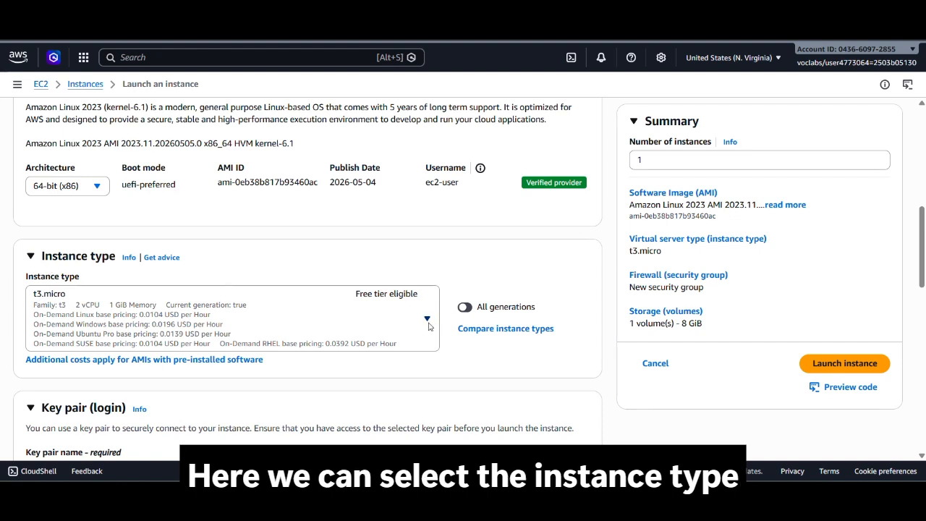
click(429, 324)
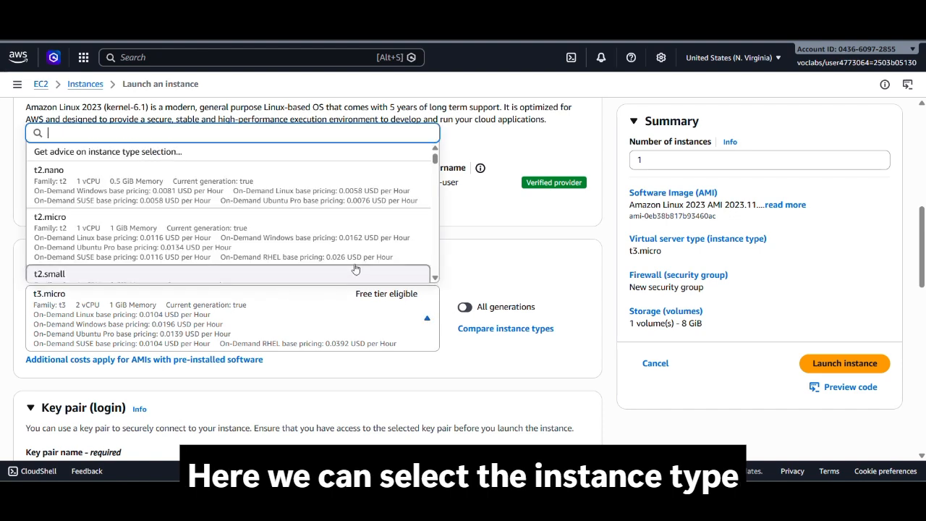
click(229, 248)
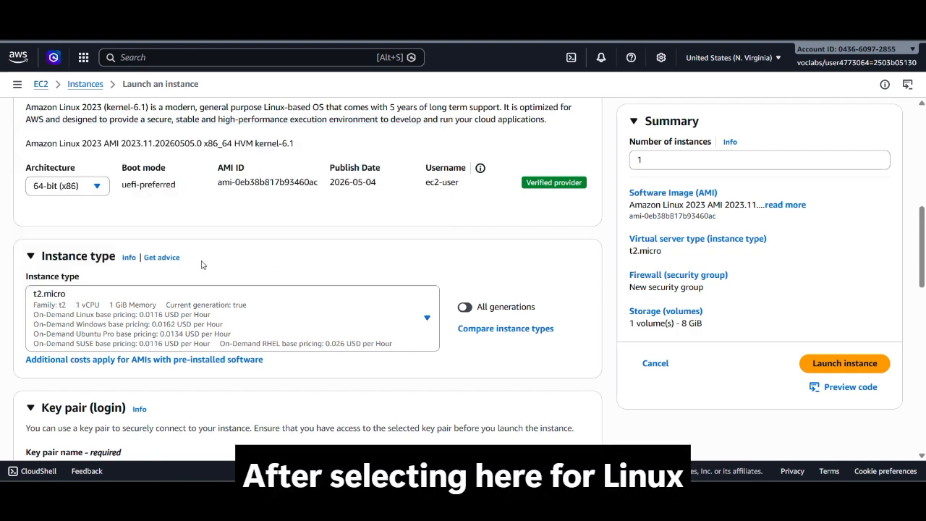
Step: Assign the existing vockey key pair to the instance for login
scroll(202, 265, down, 3)
scroll(287, 181, up, 5)
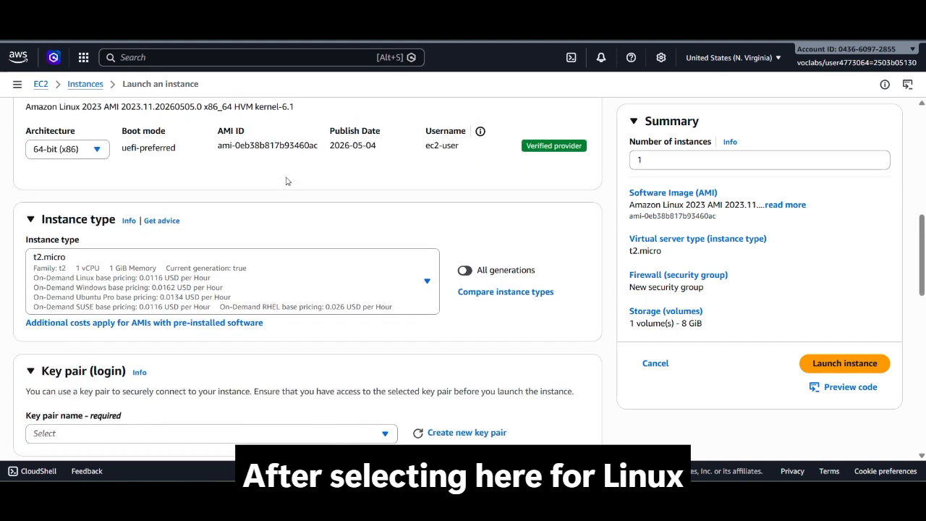
scroll(289, 184, down, 4)
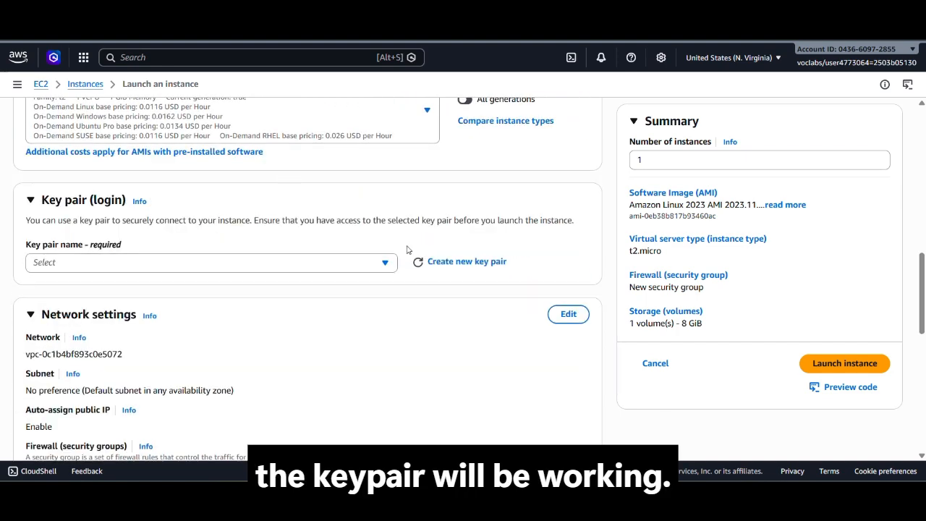
click(384, 269)
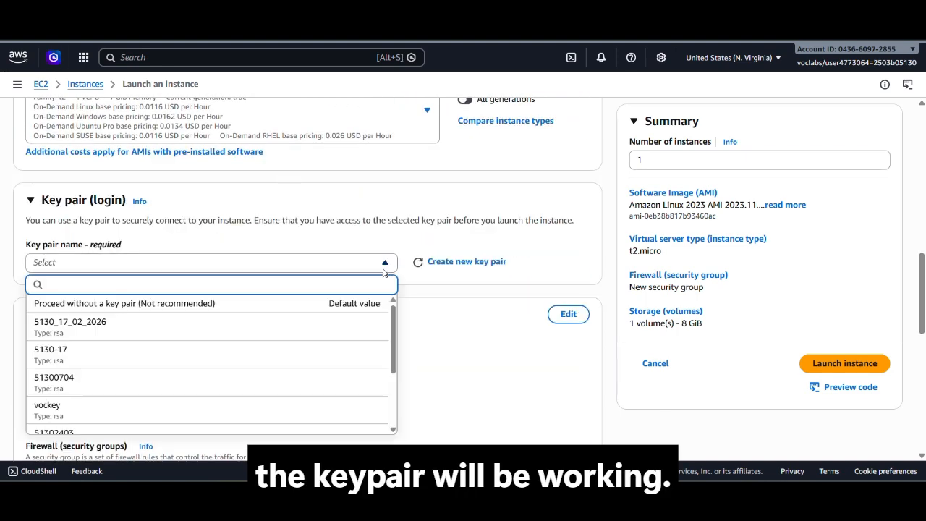
click(141, 408)
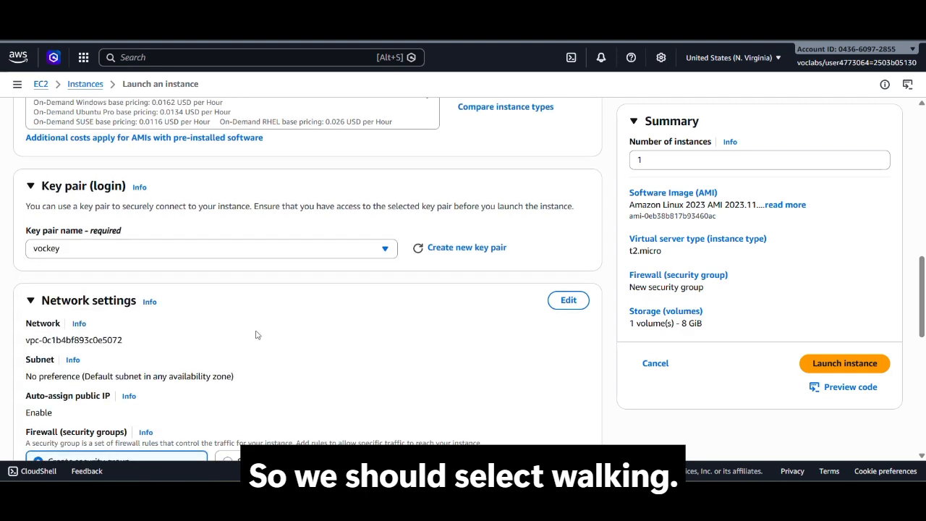
Step: Allow HTTPS and HTTP traffic from the internet in the new security group's network settings
scroll(109, 362, down, 3)
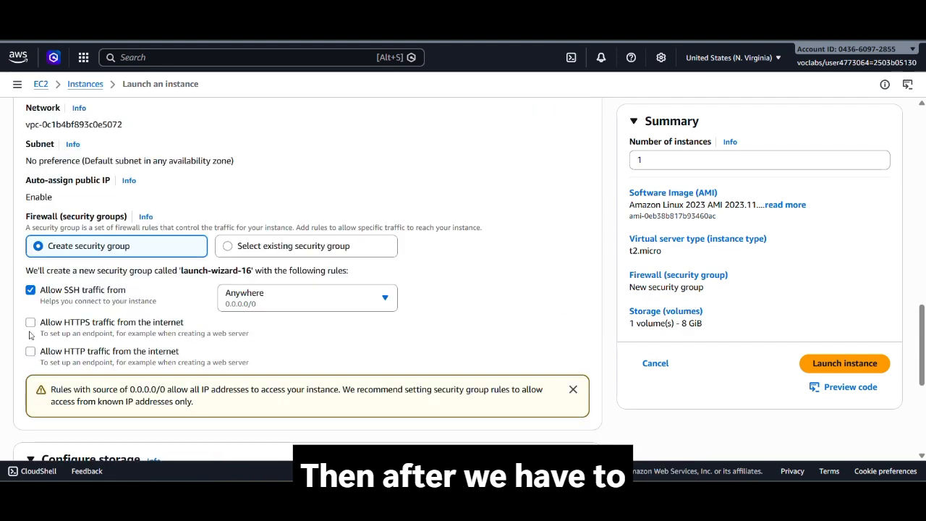
click(31, 323)
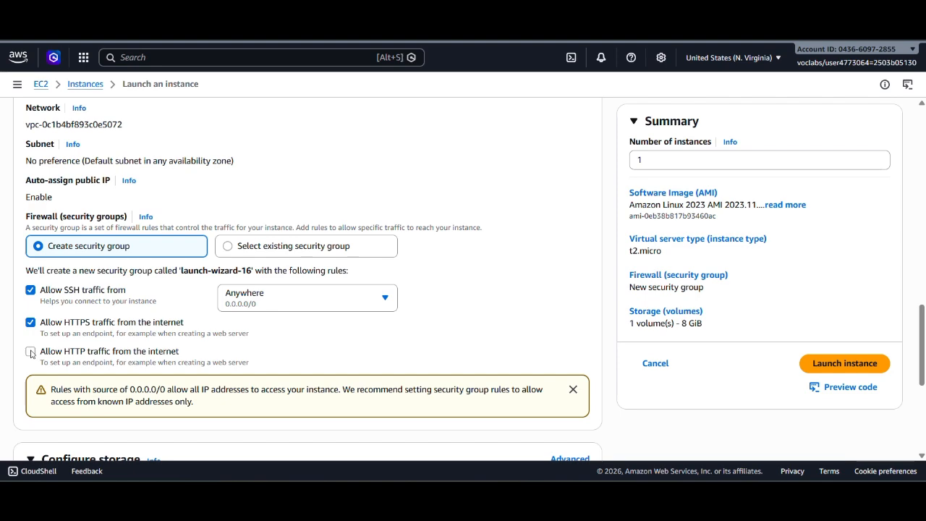
click(31, 352)
Step: Review the storage configuration and launch the instance
scroll(223, 348, down, 4)
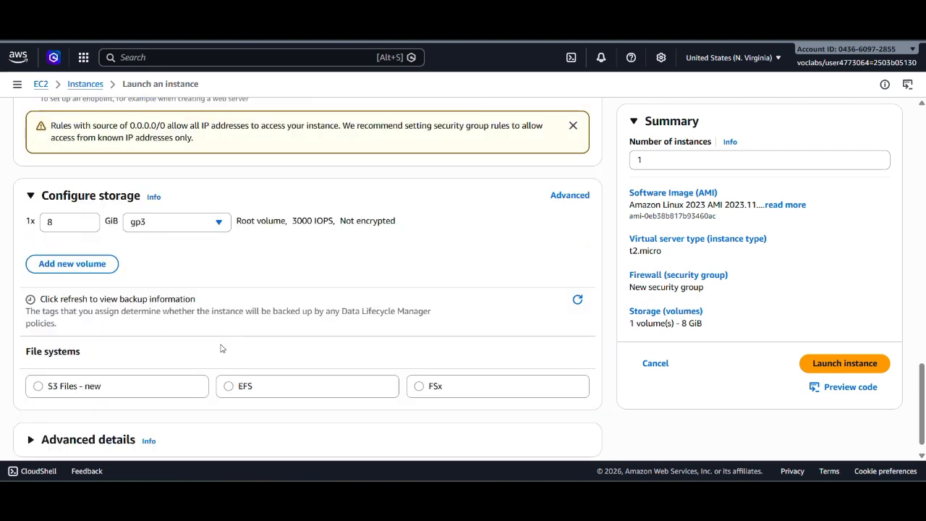
scroll(230, 342, up, 2)
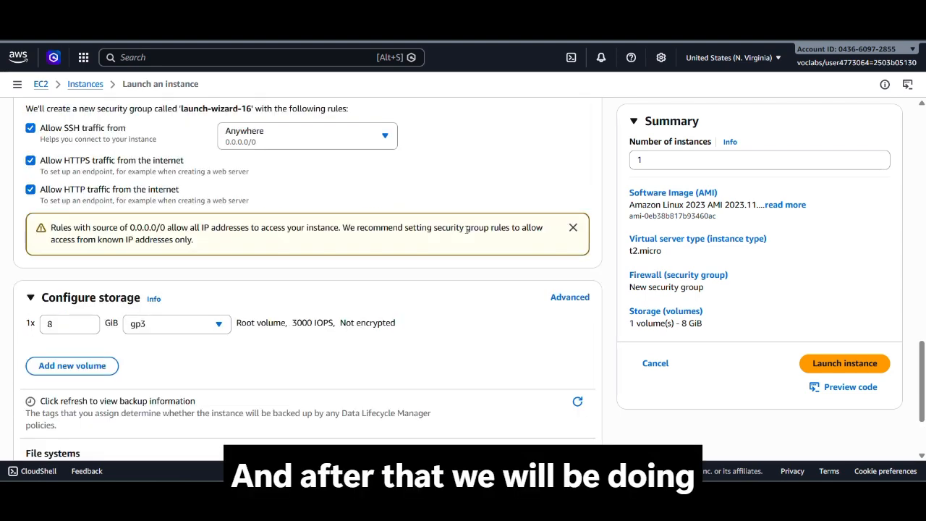
click(841, 364)
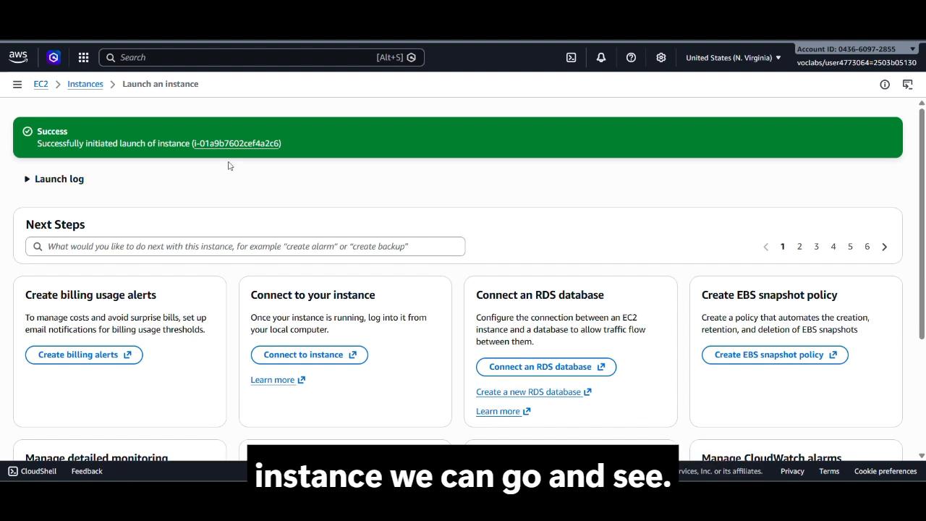
Step: Examine the launched instance's summary, its entry in the instances list, and the resource overview on the EC2 dashboard
click(214, 144)
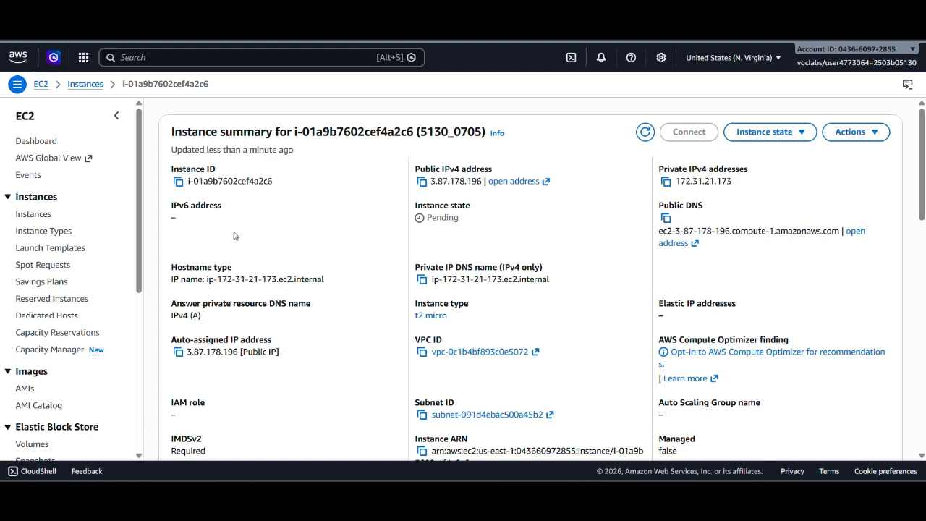
click(35, 215)
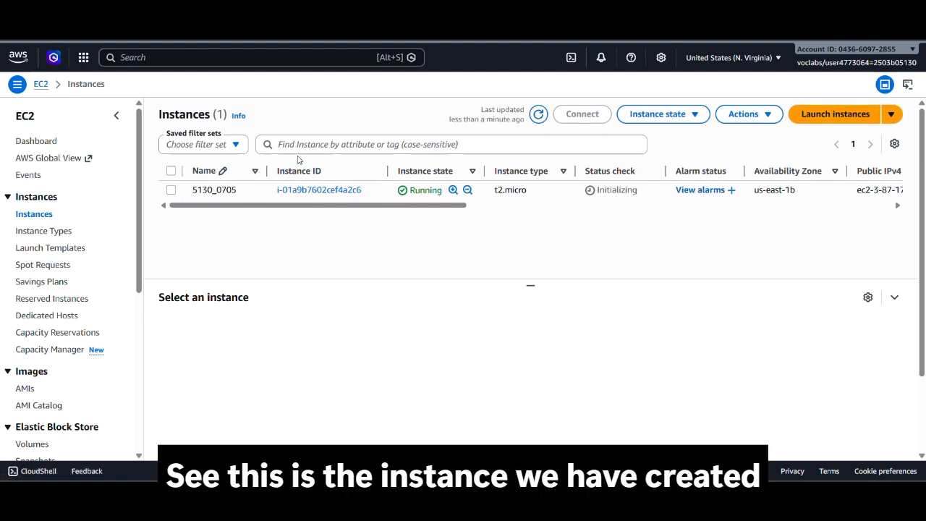
click(36, 142)
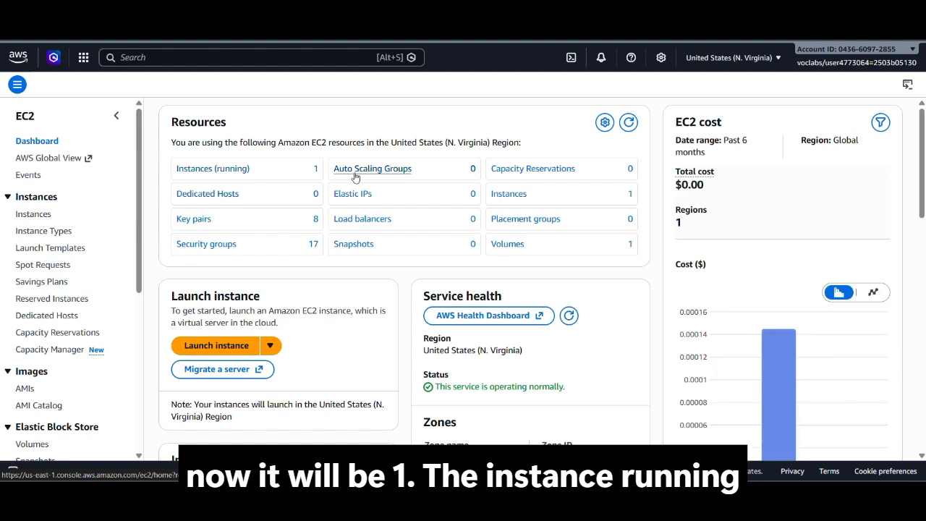
Step: Terminate the running t2.micro instance from the EC2 instances list, leaving the OS shutdown enabled
click(34, 215)
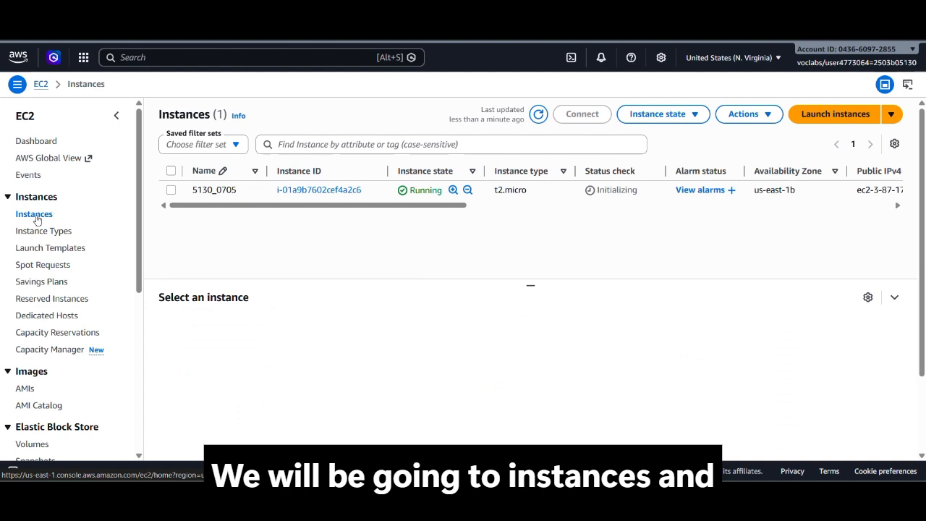
click(171, 190)
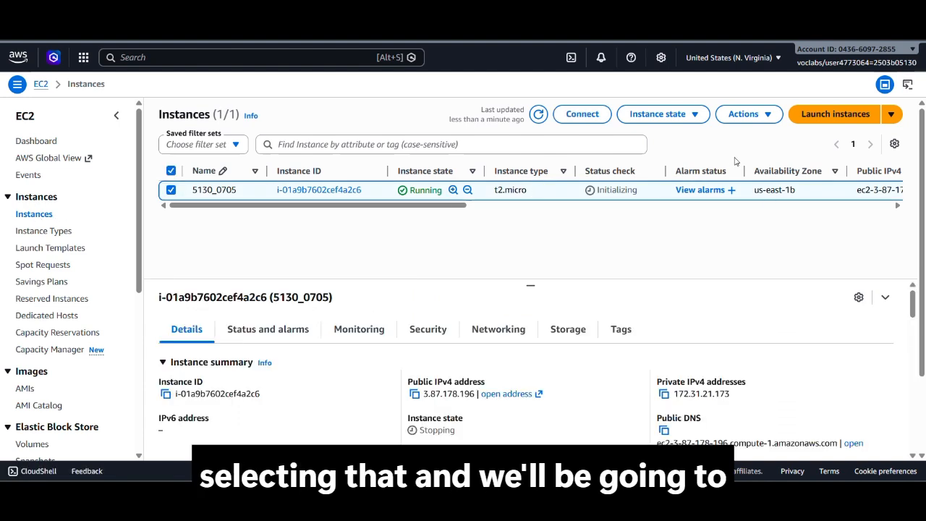
click(766, 116)
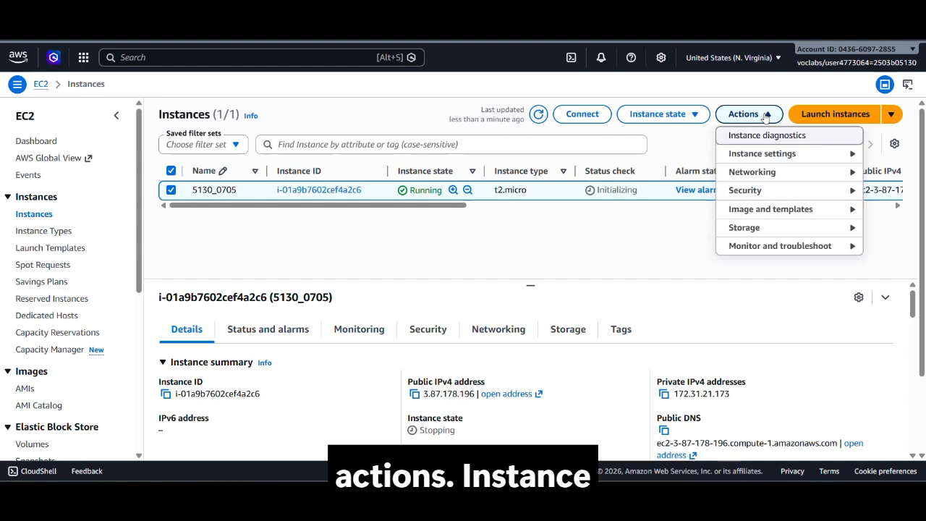
click(659, 115)
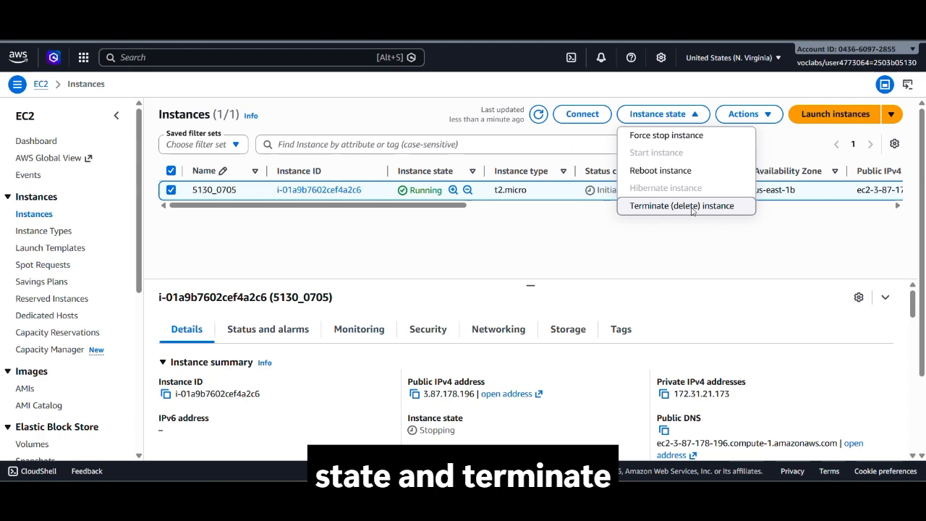
click(693, 207)
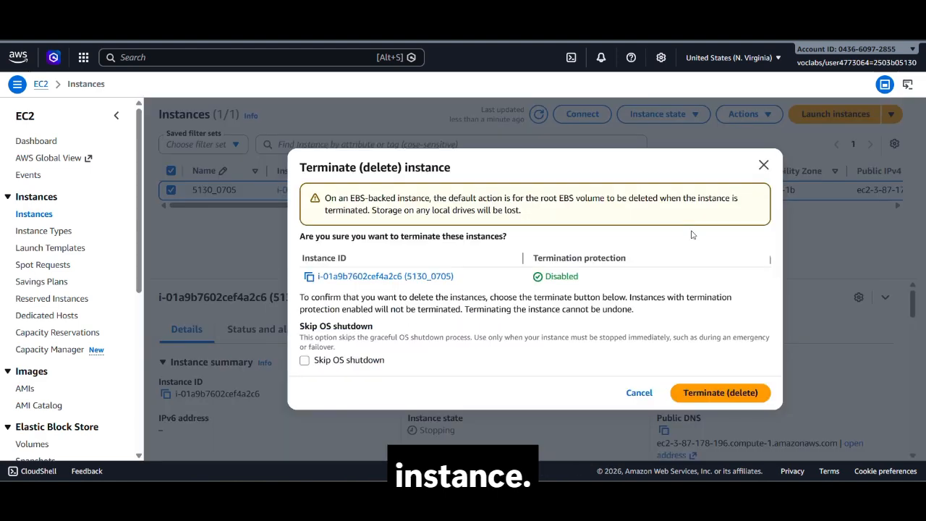
click(713, 393)
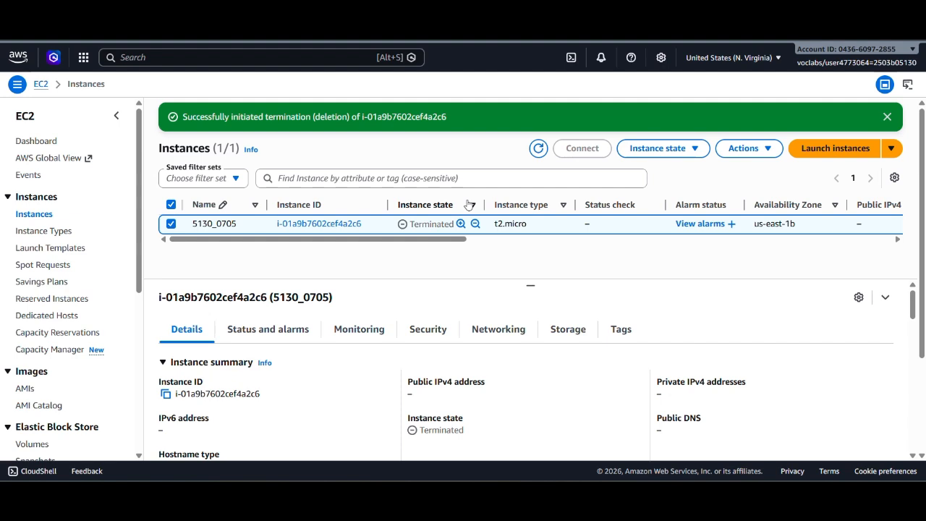
Step: Request termination of the already terminated t2.micro instance once more
click(693, 152)
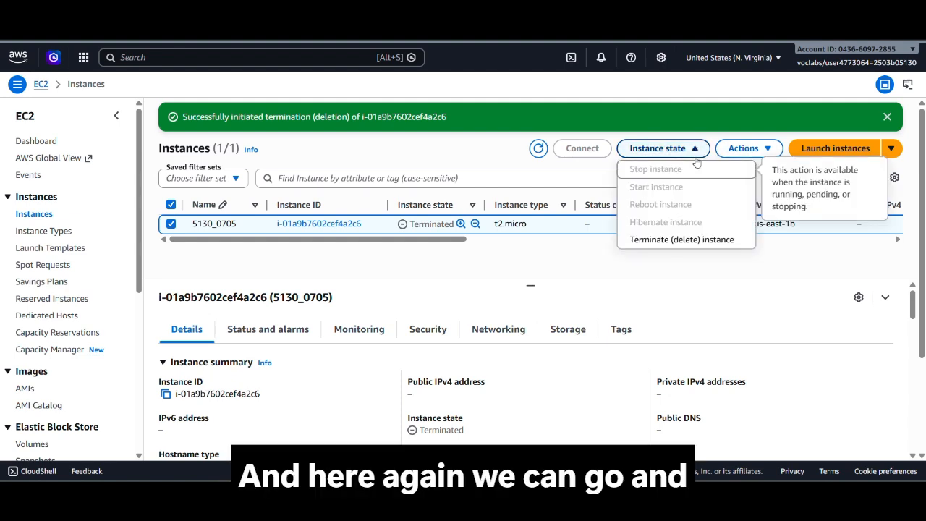
click(682, 241)
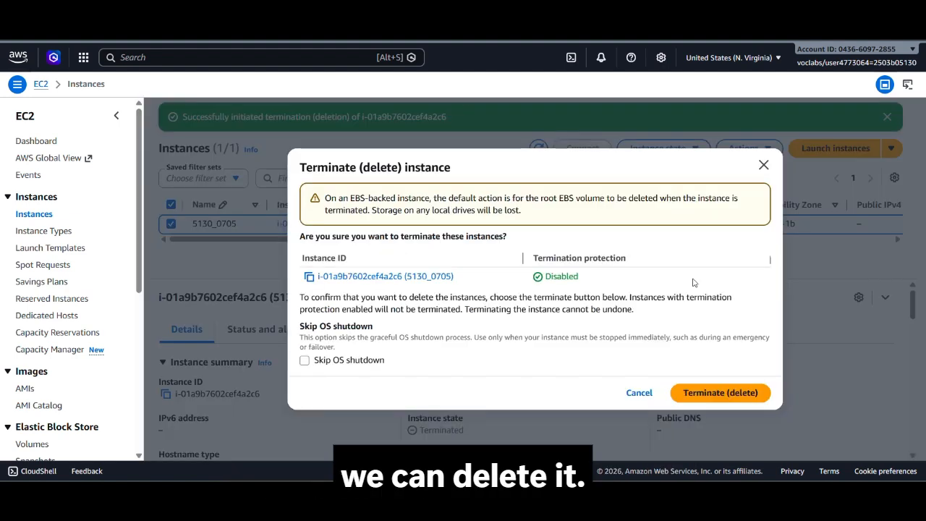
click(761, 390)
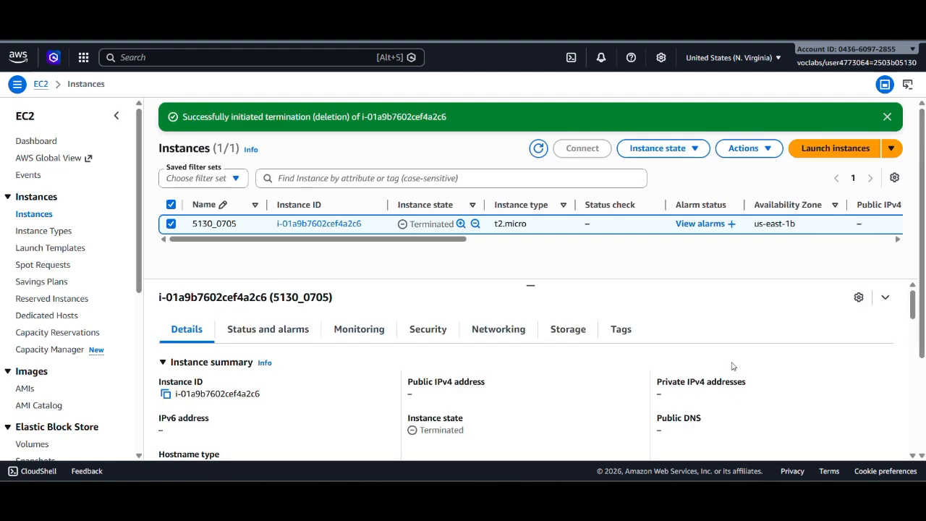
Step: Return to the EC2 dashboard and refresh its resource overview to check the number of running instances
click(773, 163)
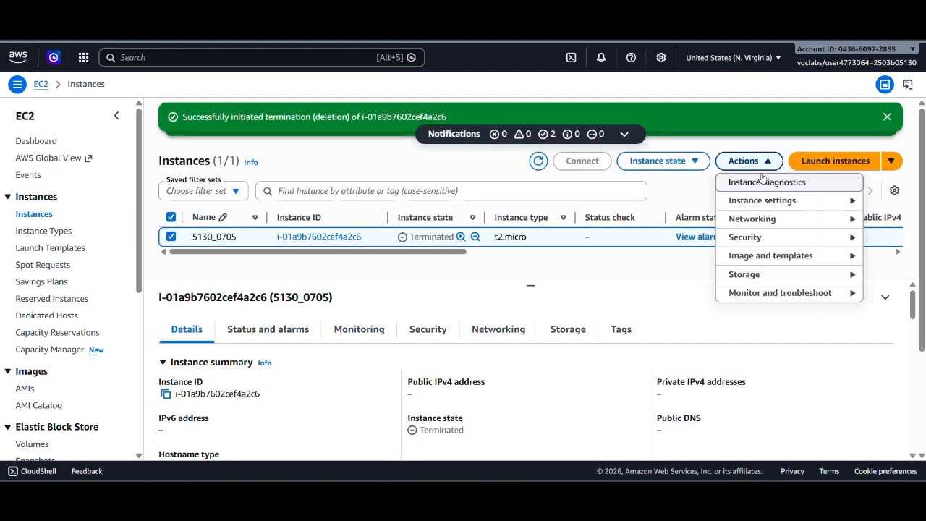
click(572, 272)
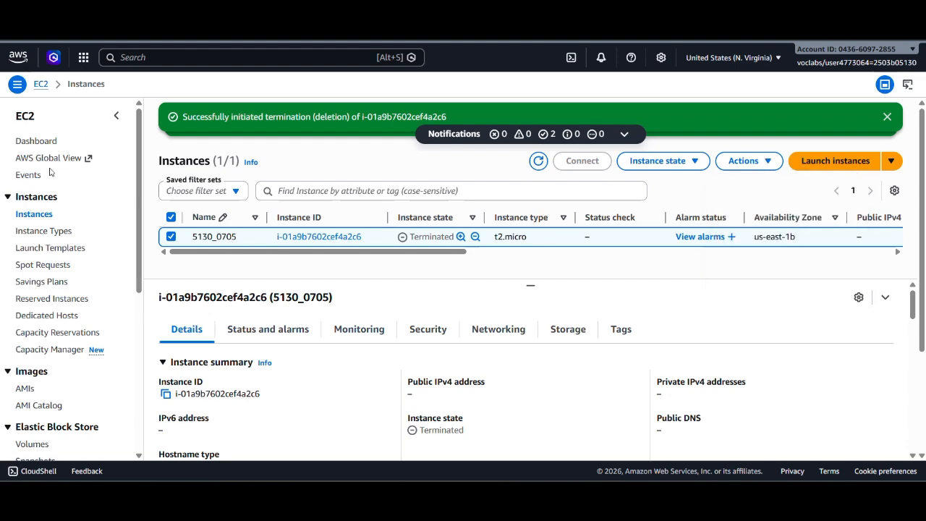
click(24, 143)
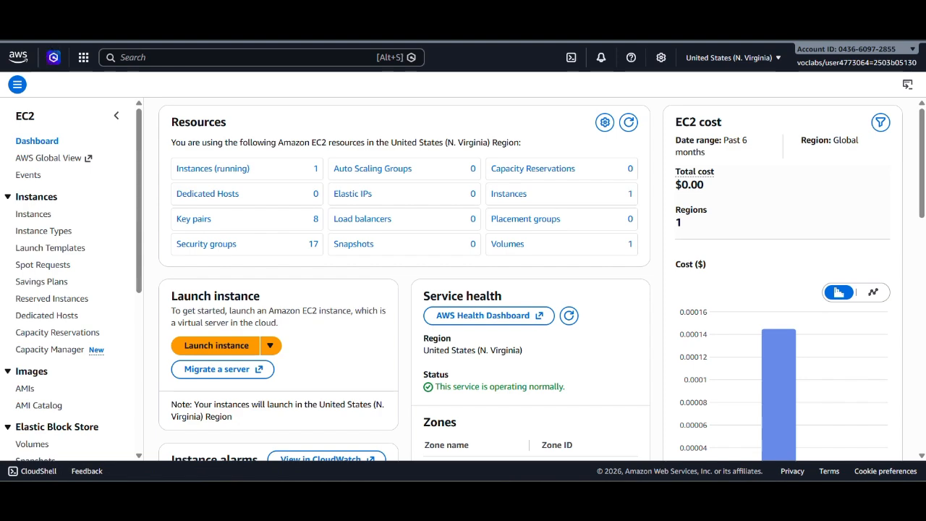
key(F5)
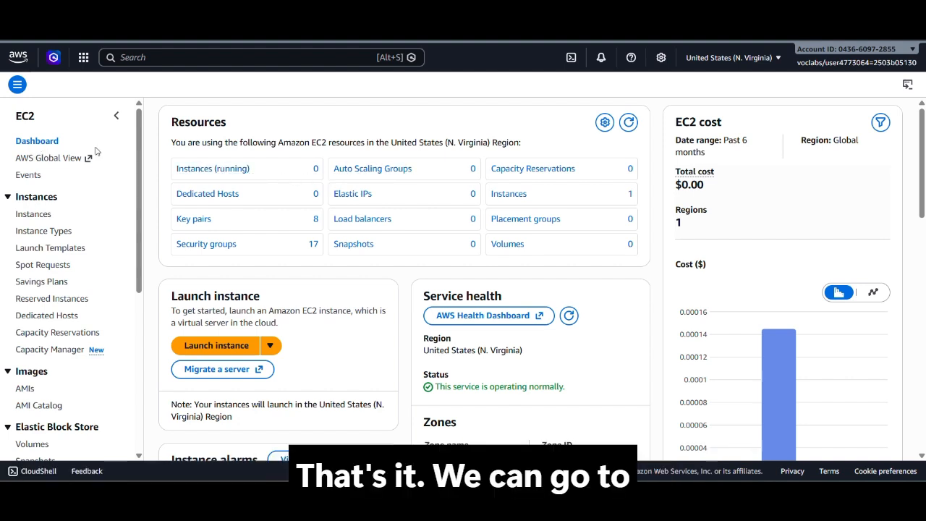
Step: Switch back to the AWS Academy Learner Lab page and end the lab session
click(18, 58)
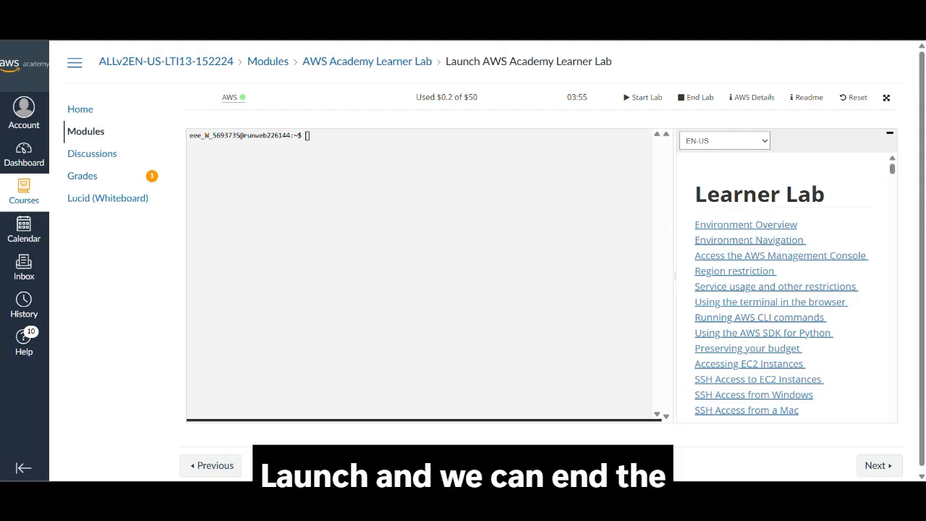
click(696, 97)
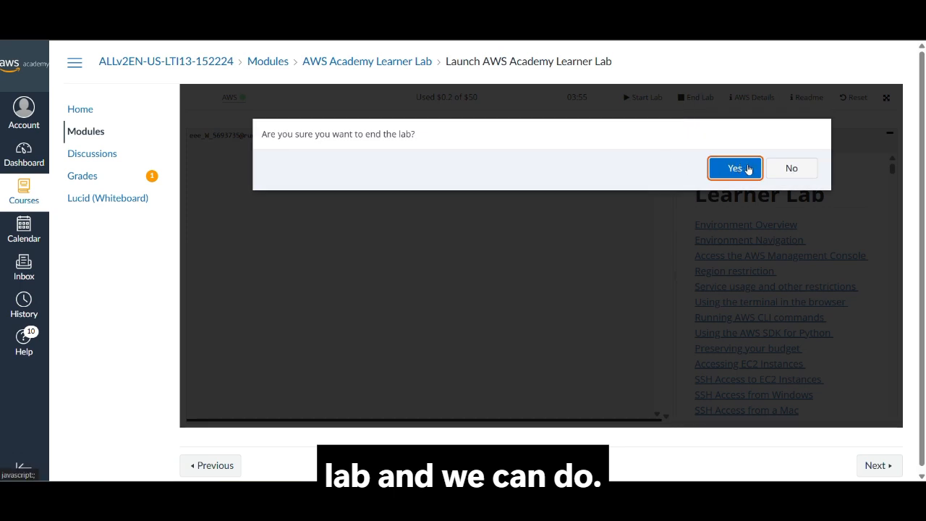
click(749, 169)
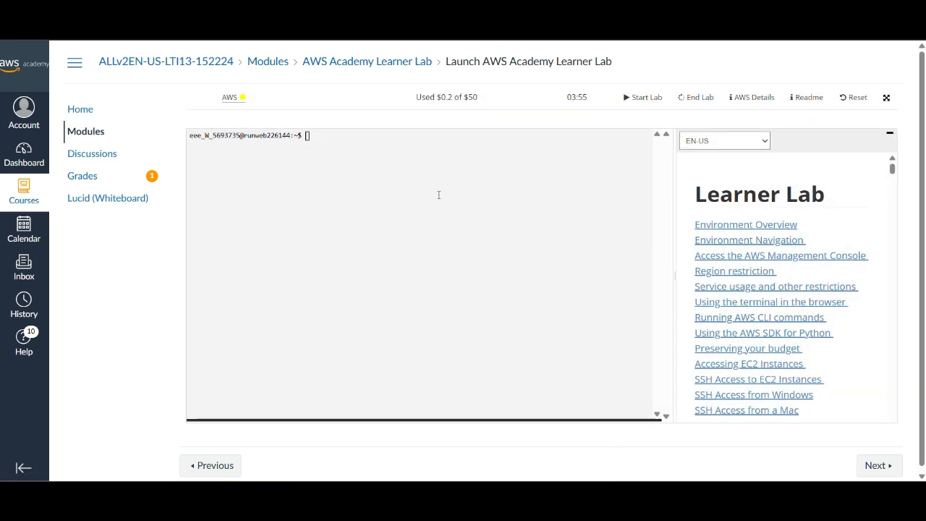